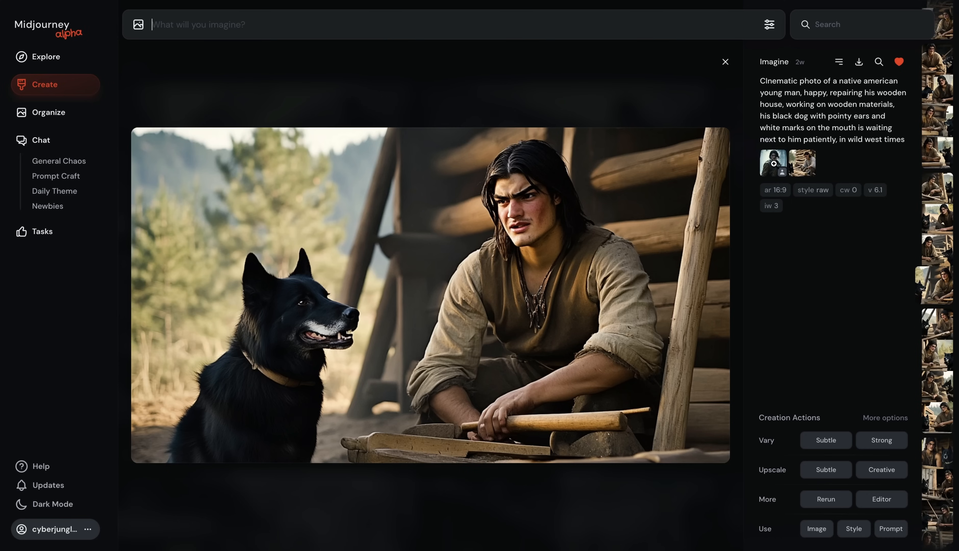
Step: Examine the reference images behind earlier generations and the role options for an image attached to the prompt bar
left_click(805, 161)
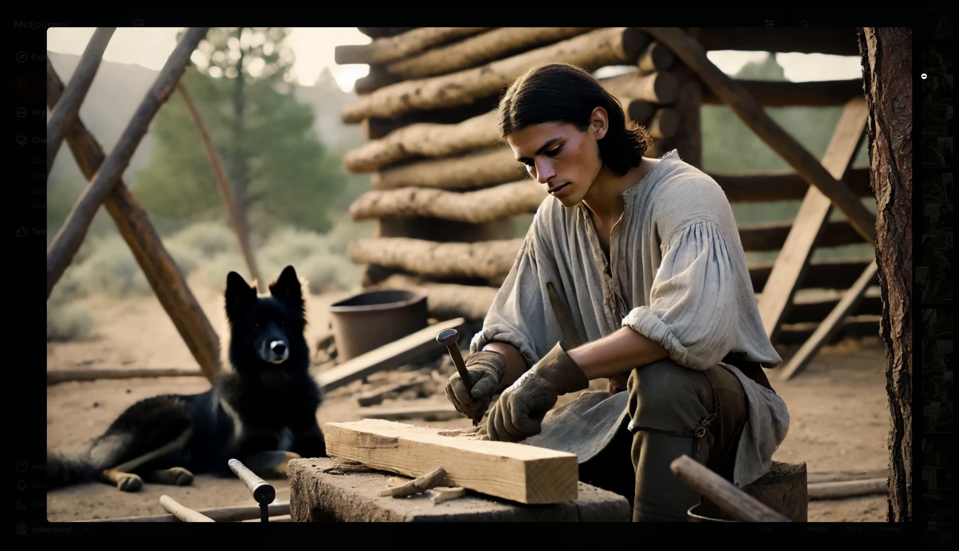
left_click(927, 76)
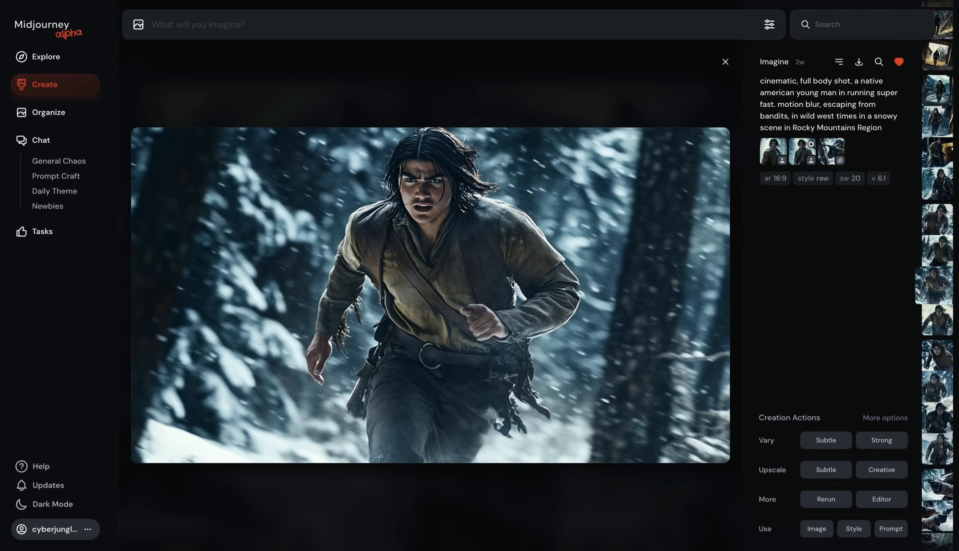
mouse_move(803, 154)
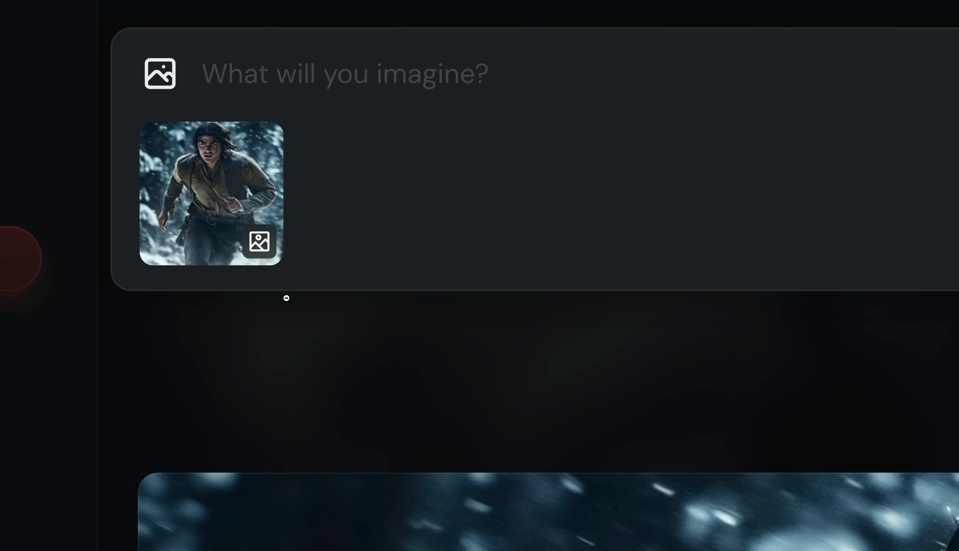
mouse_move(238, 258)
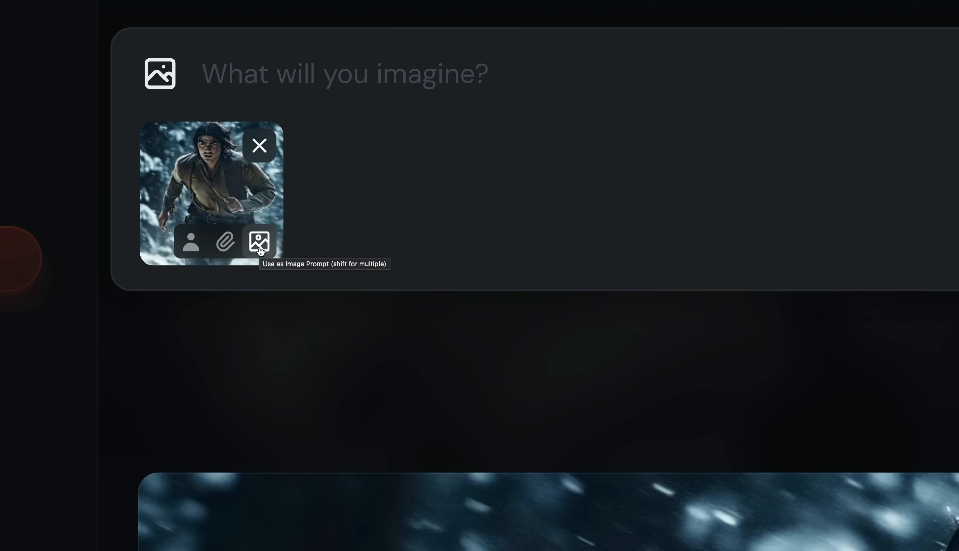
left_click(191, 251, "shift")
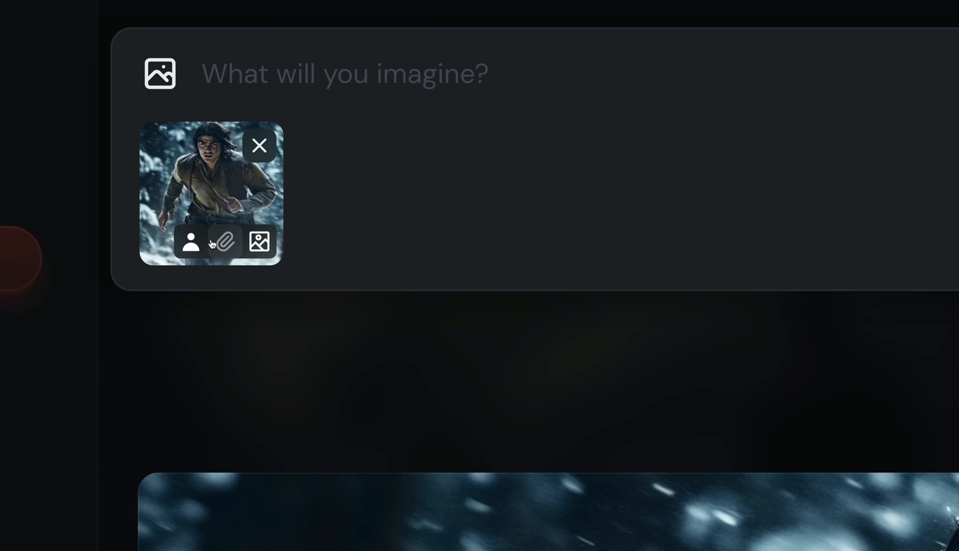
left_click(224, 249, "shift")
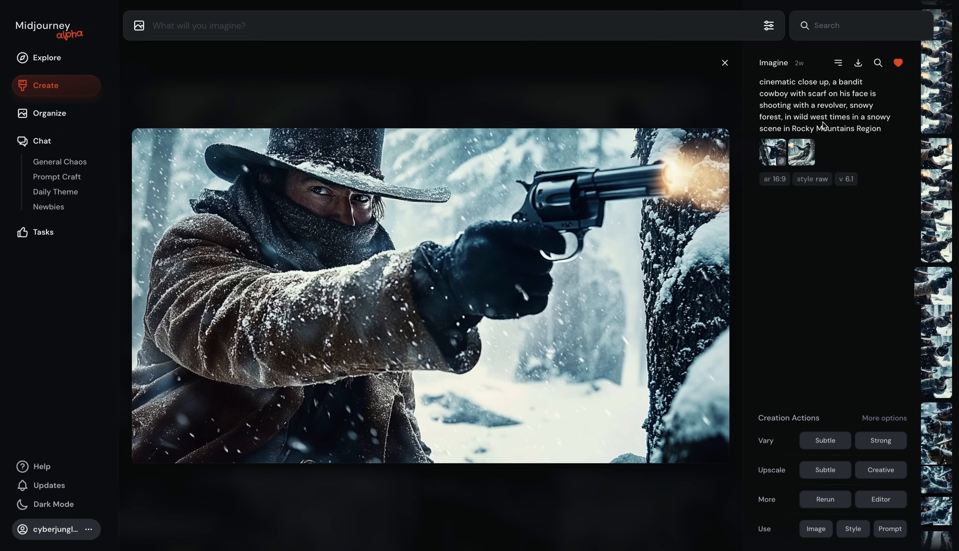
Step: Examine the prompt wording and reference images of the snowy-forest Native American images
left_click_drag(801, 82, 827, 82)
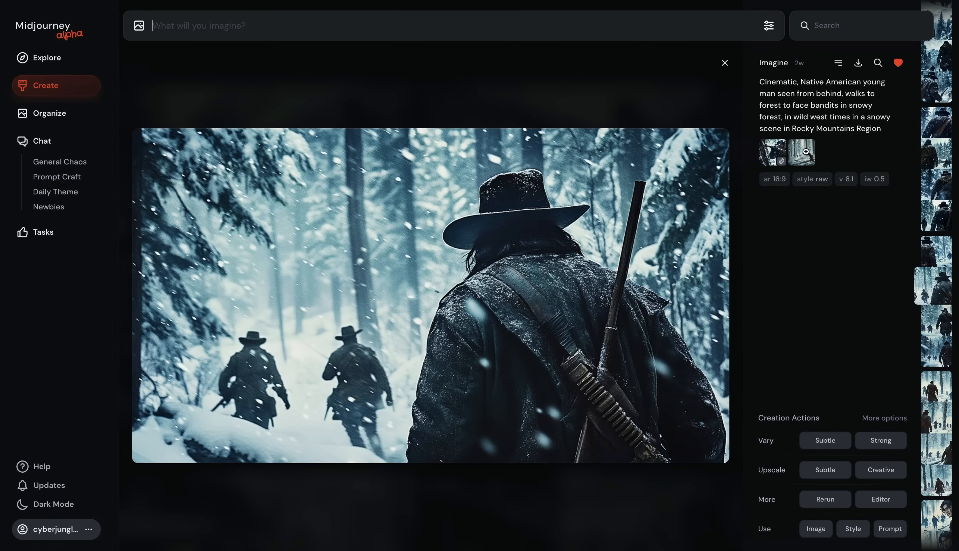
left_click(803, 151)
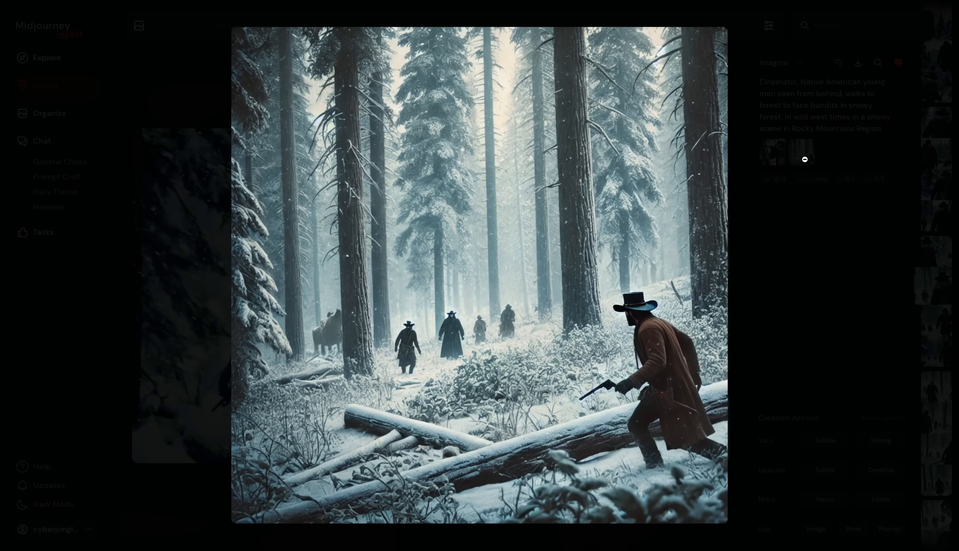
left_click(804, 156)
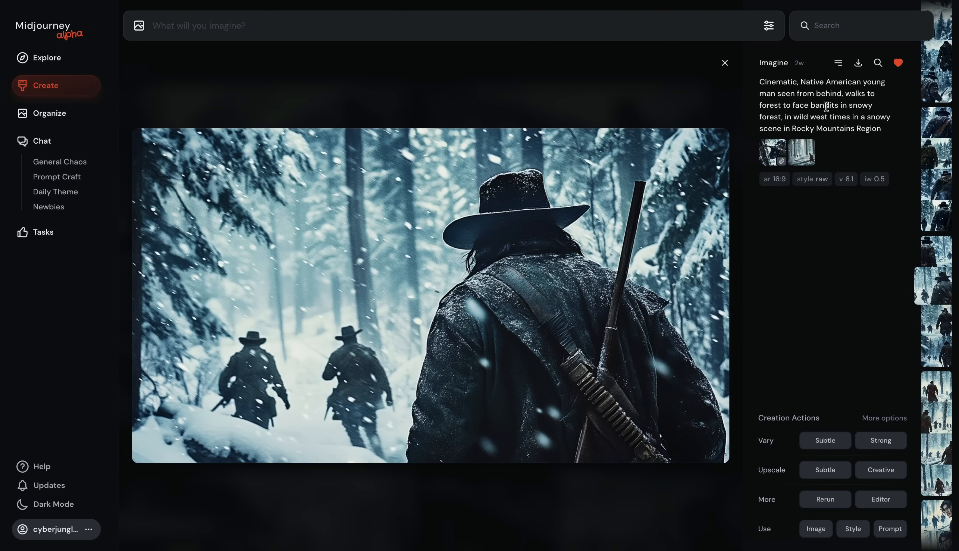
left_click_drag(760, 94, 841, 93)
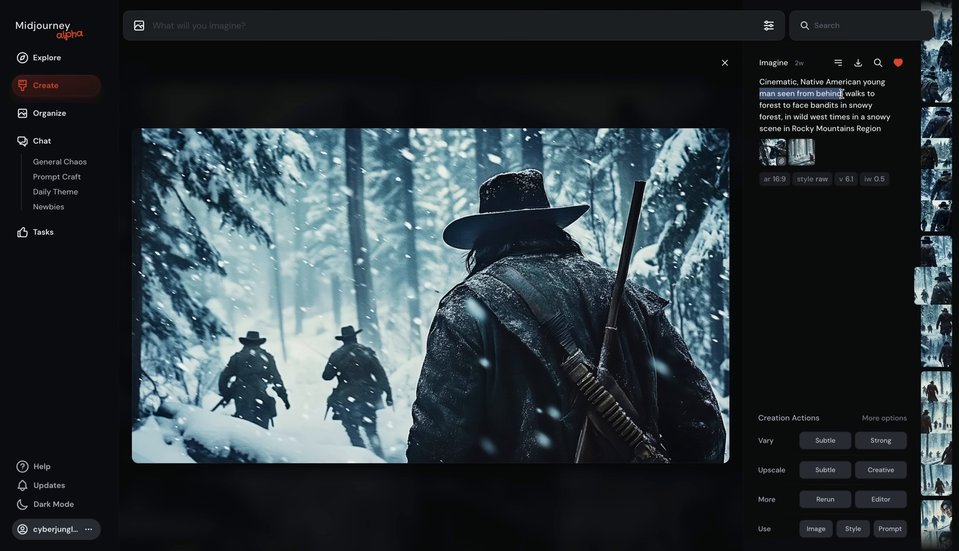
left_click(821, 262)
left_click(772, 152)
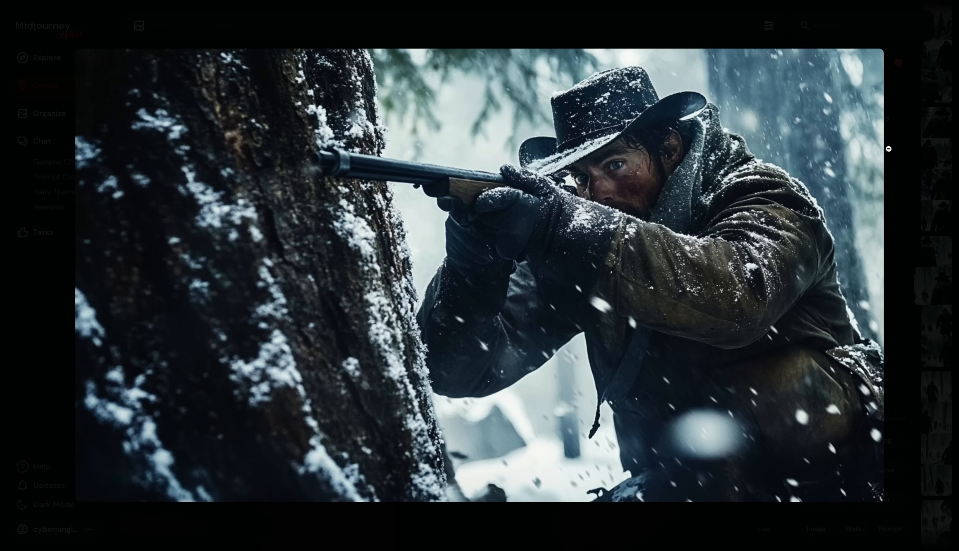
left_click(888, 148)
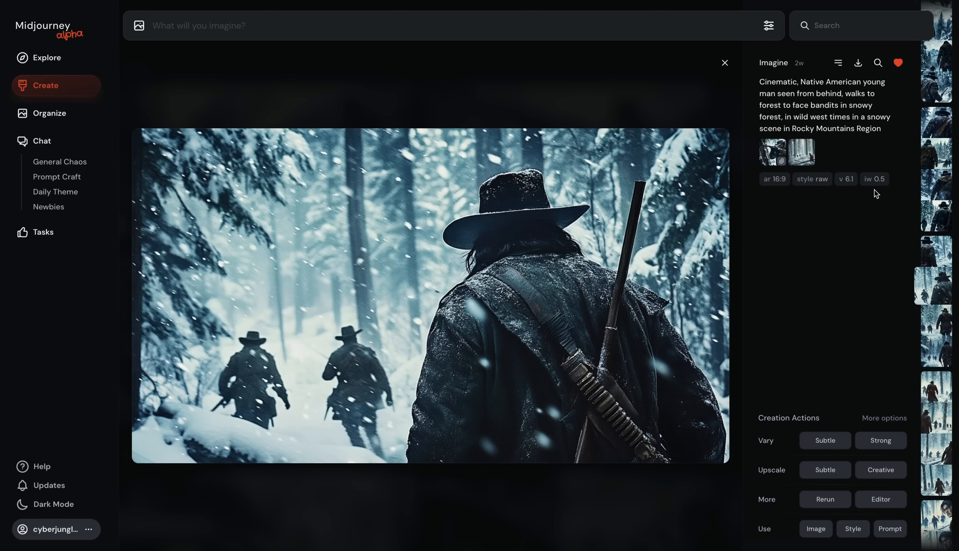
Step: Open the reference images of the bandit cowboys running through the coal mine image
left_click(804, 154)
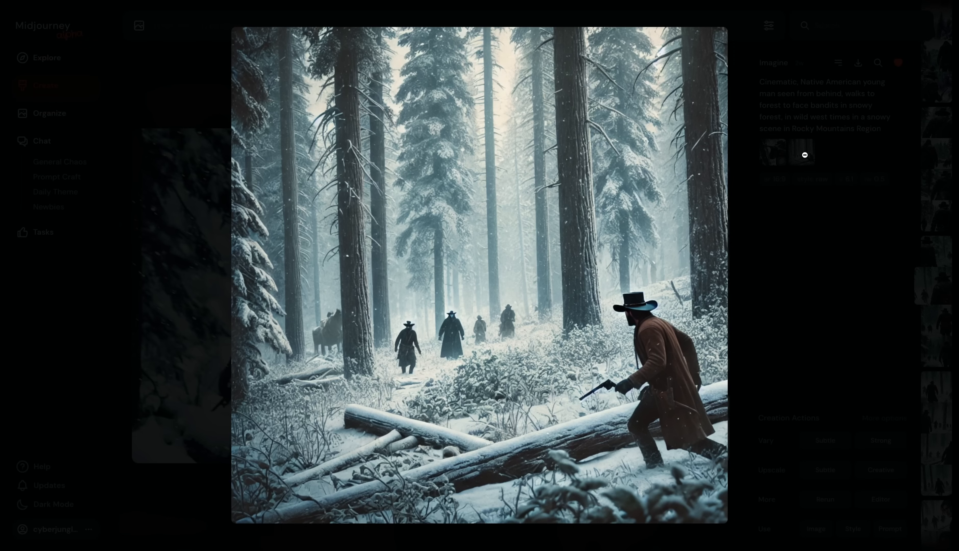
left_click(801, 171)
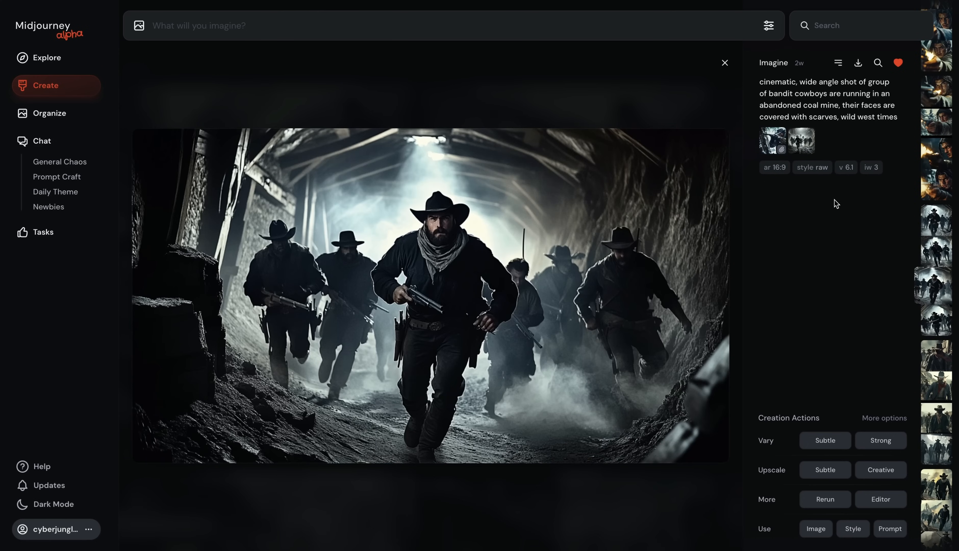
left_click(806, 143)
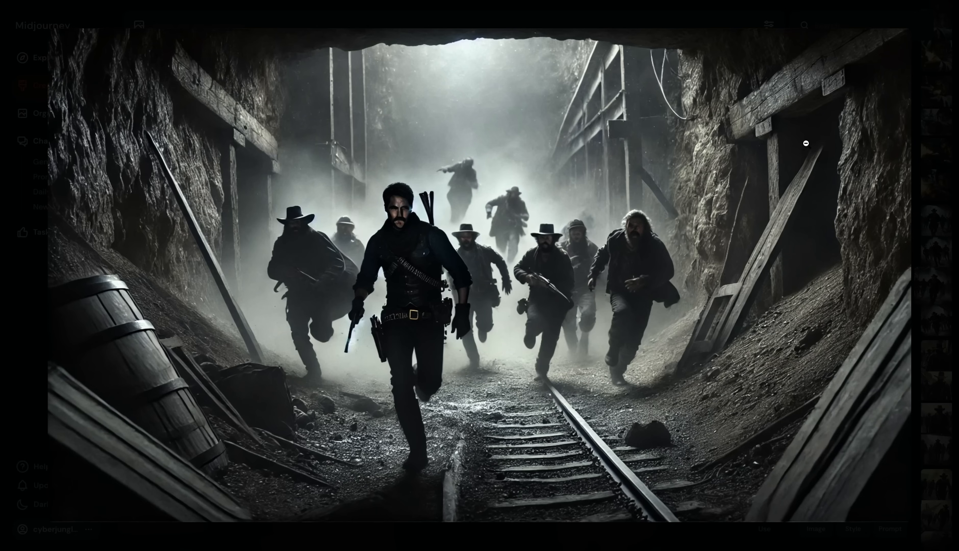
left_click(807, 143)
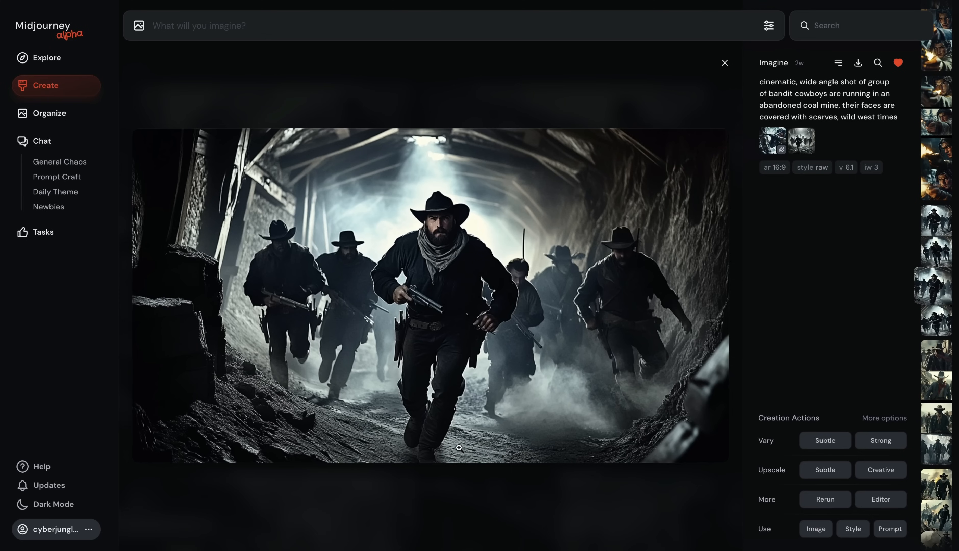
Step: Examine the prompts and reference images of the mine map, raided home and snowy footprints images
left_click_drag(798, 82, 827, 93)
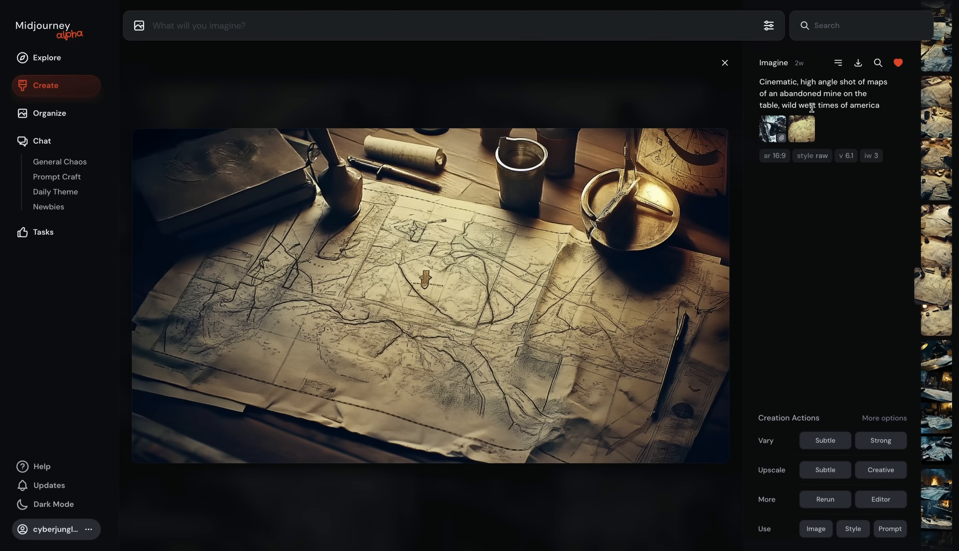
left_click_drag(801, 83, 877, 93)
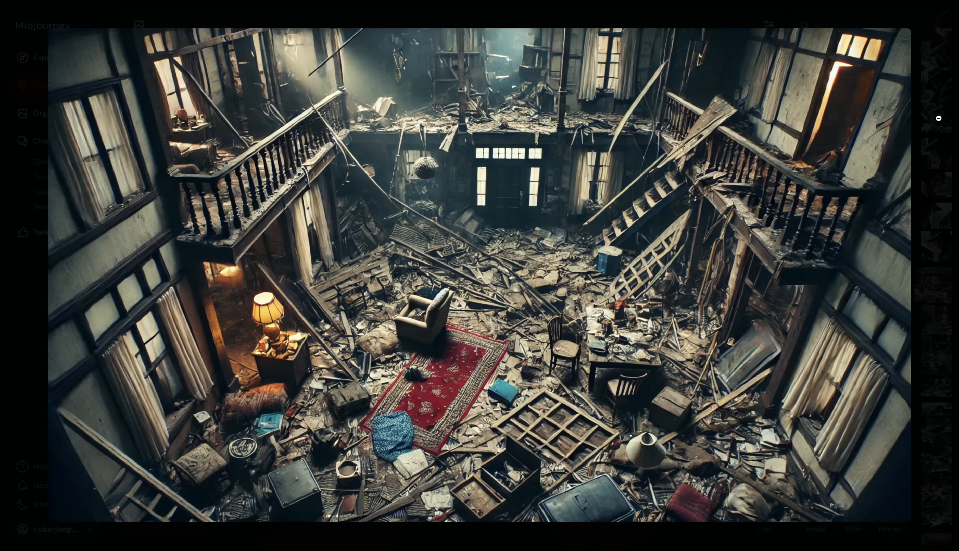
left_click(938, 119)
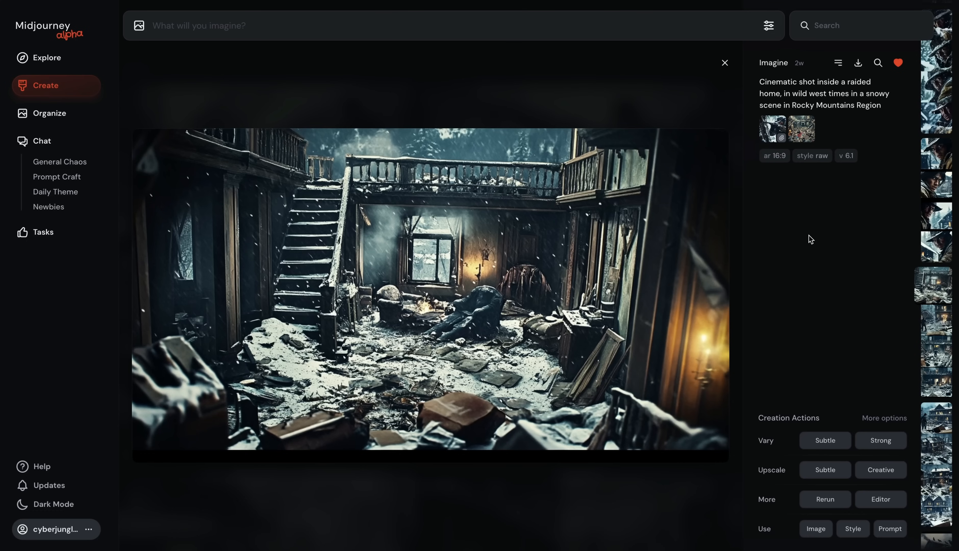
left_click(777, 131)
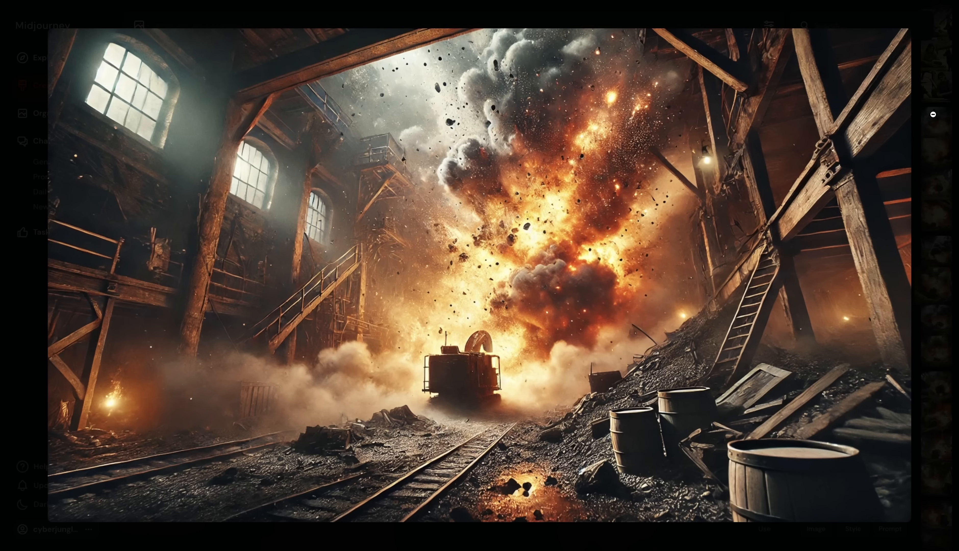
left_click(932, 114)
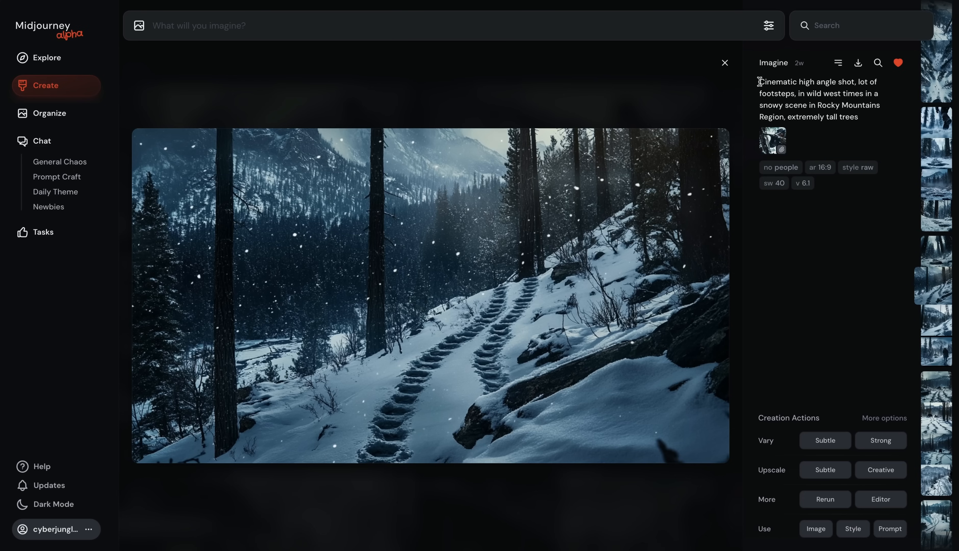
left_click_drag(760, 82, 865, 116)
left_click(772, 141)
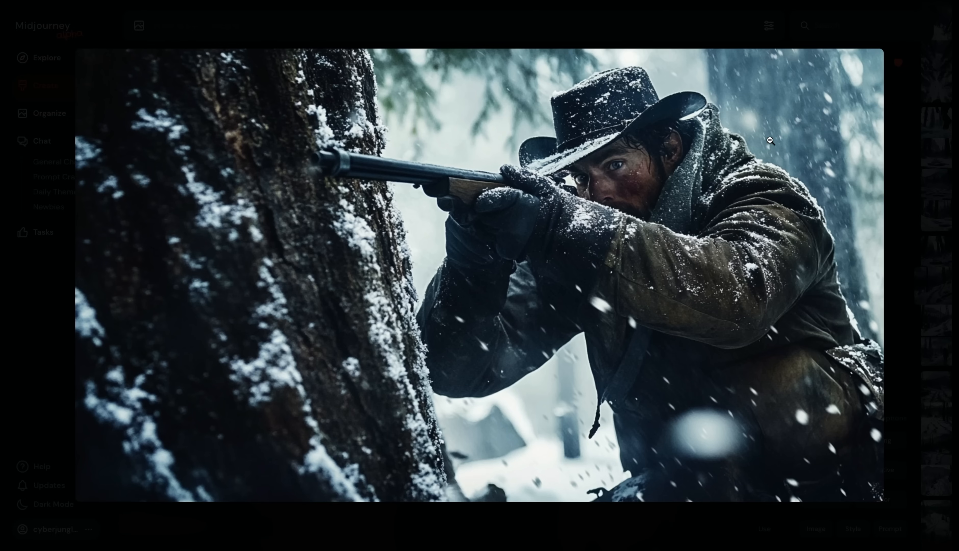
left_click(915, 128)
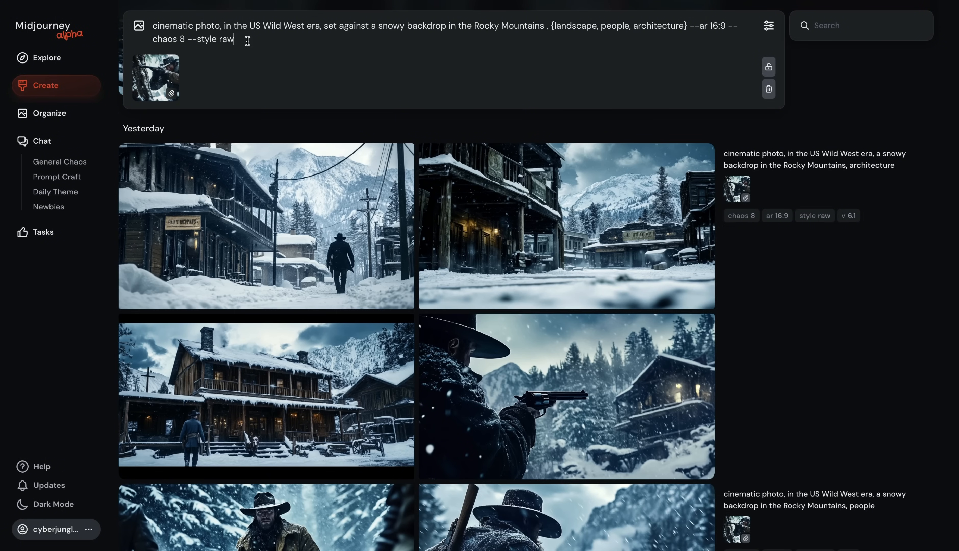
Step: Submit the permutation prompt {landscape, people, architecture} with --ar 16:9 --chaos 8 --style raw and review the resulting grids
key("Return")
scroll(251, 220, "down", 15)
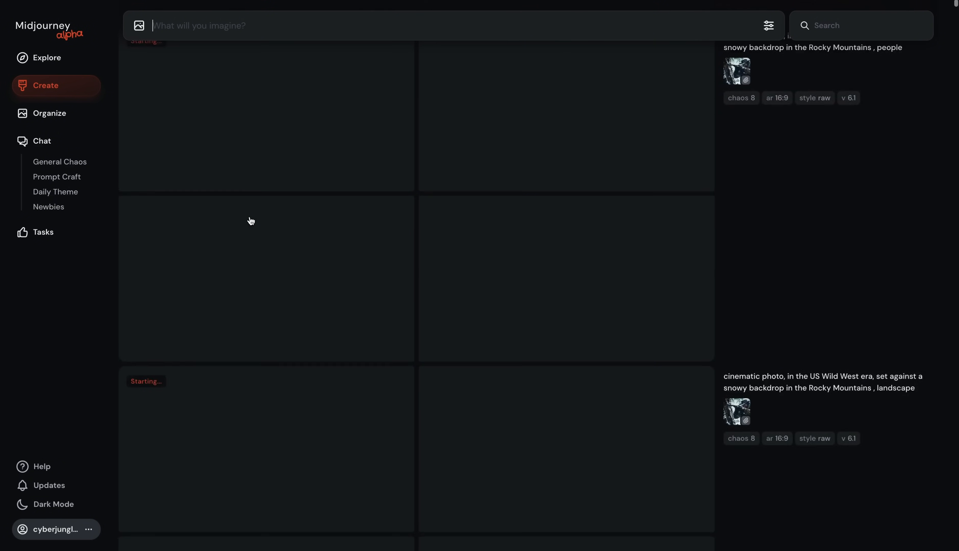
scroll(251, 220, "up", 15)
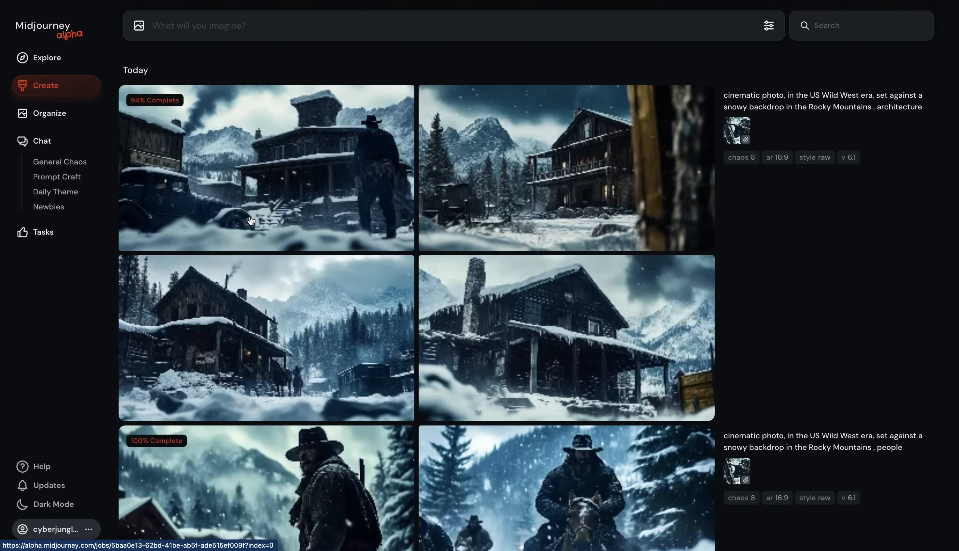
scroll(251, 221, "down", 7)
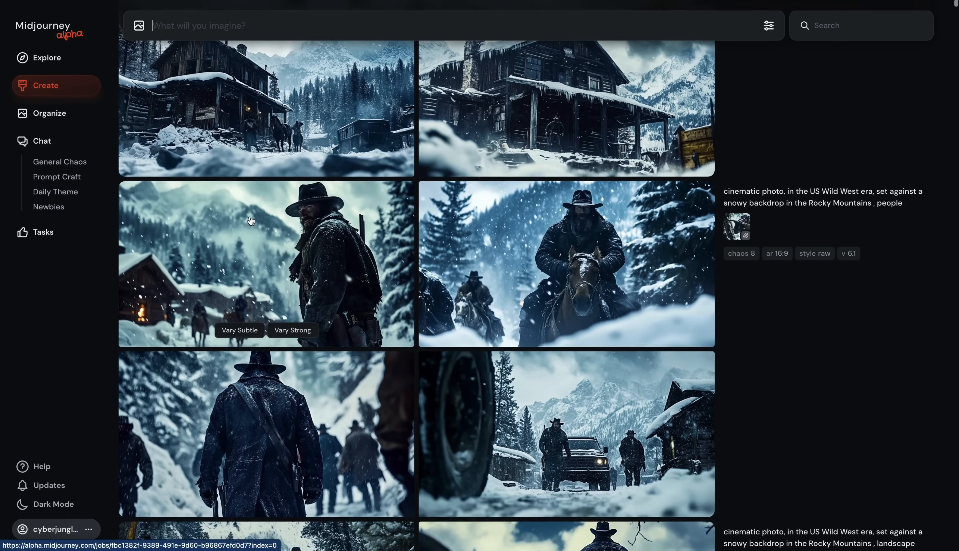
scroll(251, 221, "down", 15)
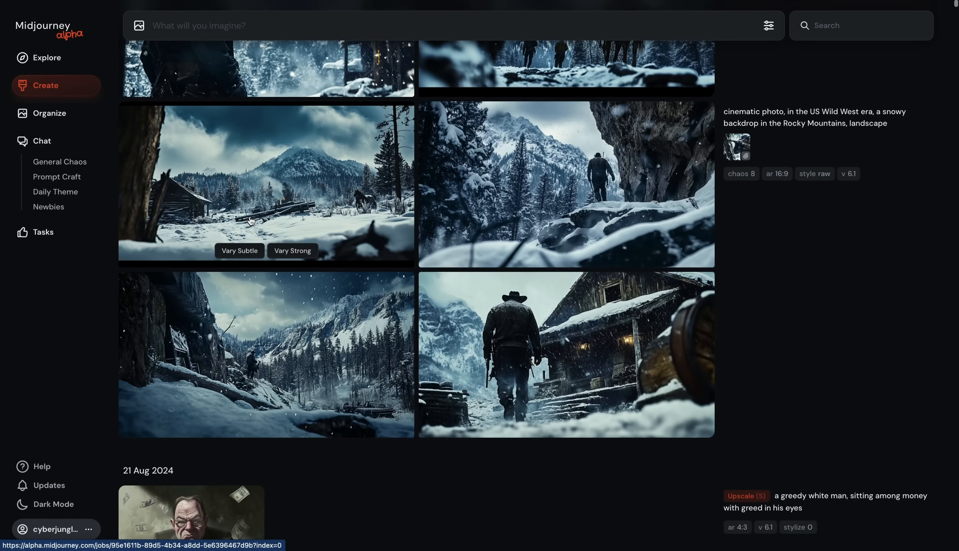
scroll(251, 220, "up", 1)
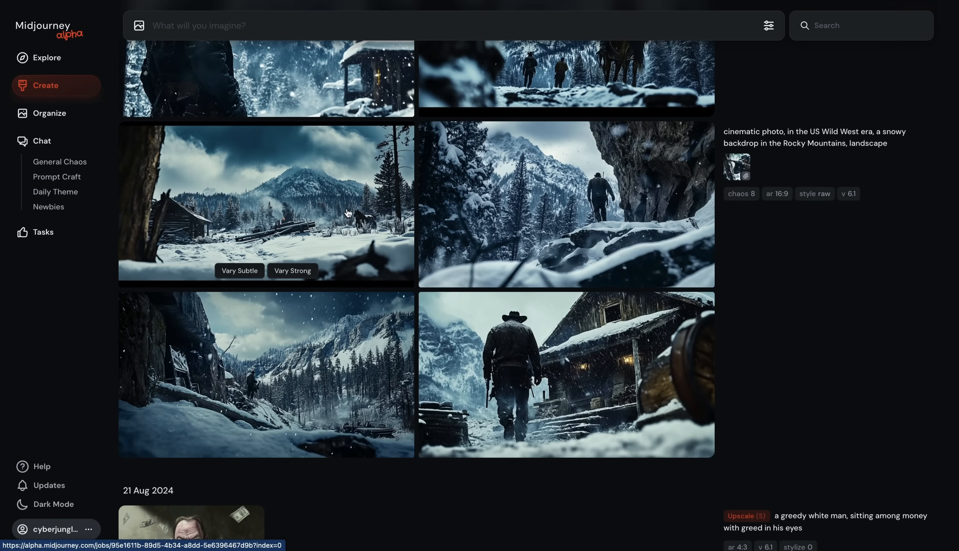
Step: Open the snowy mountain landscape image and create a strong variation of it
left_click(348, 213)
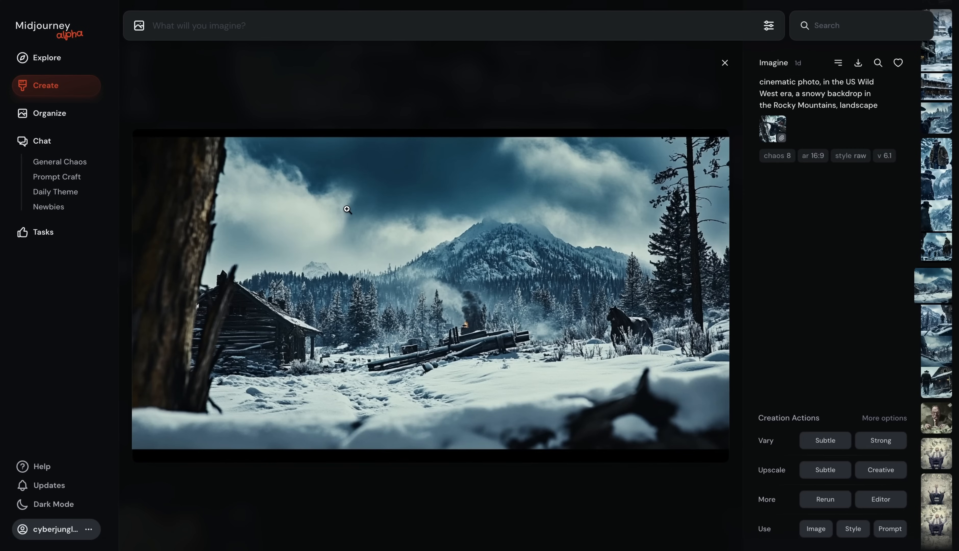
left_click(883, 442)
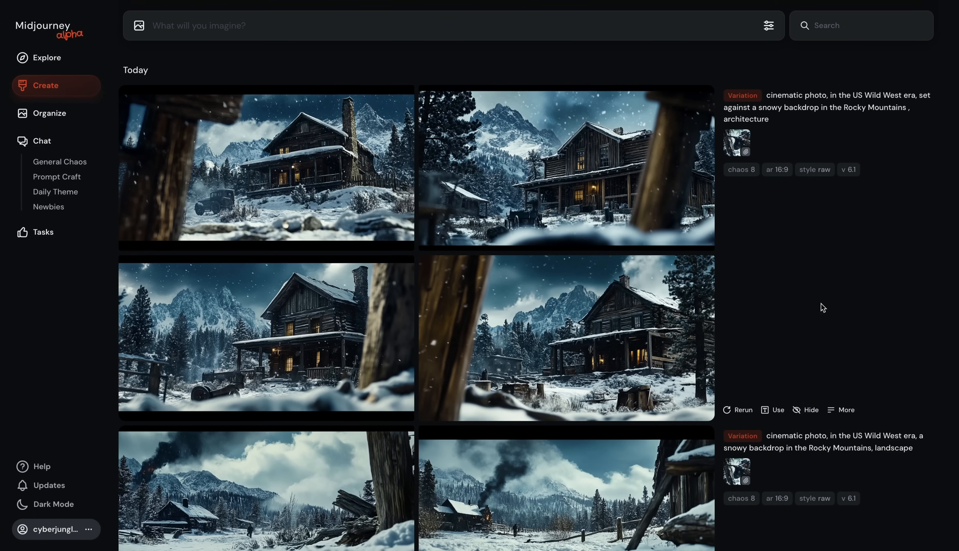
Step: Open a variation of the snowy cabin scene and like it
left_click(637, 183)
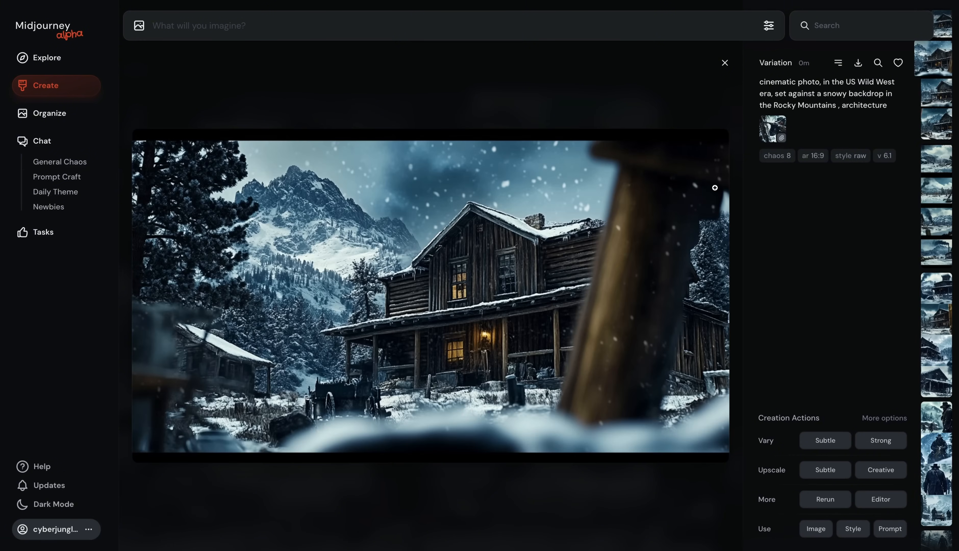
left_click(899, 64)
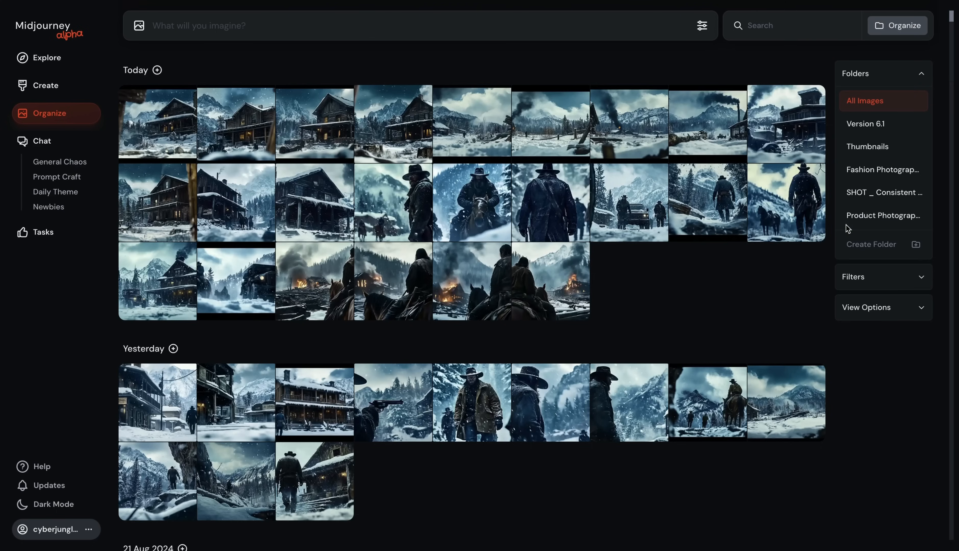
Step: Open the Version 6.1 folder and select images from the 30 Jul 2024 group
left_click(867, 123)
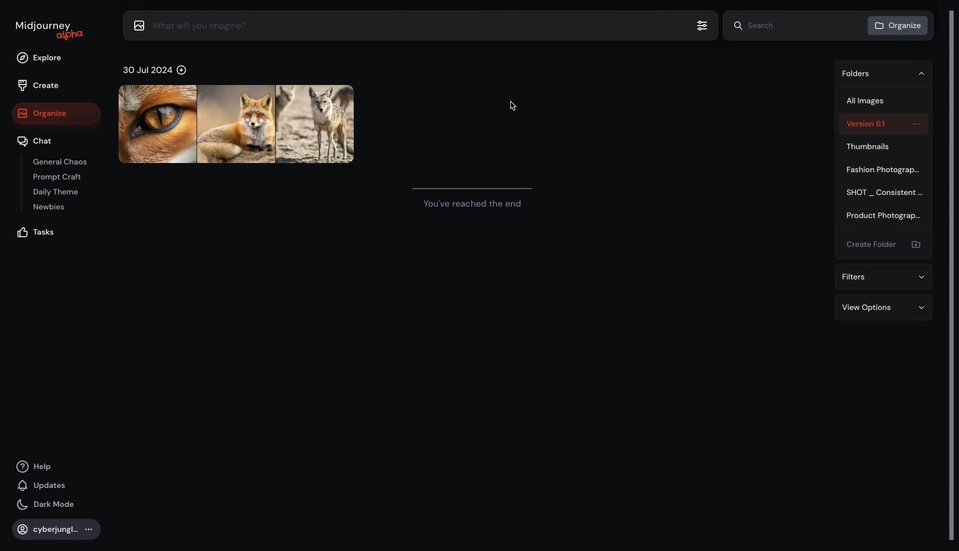
left_click(181, 70)
left_click(189, 71)
left_click(170, 159)
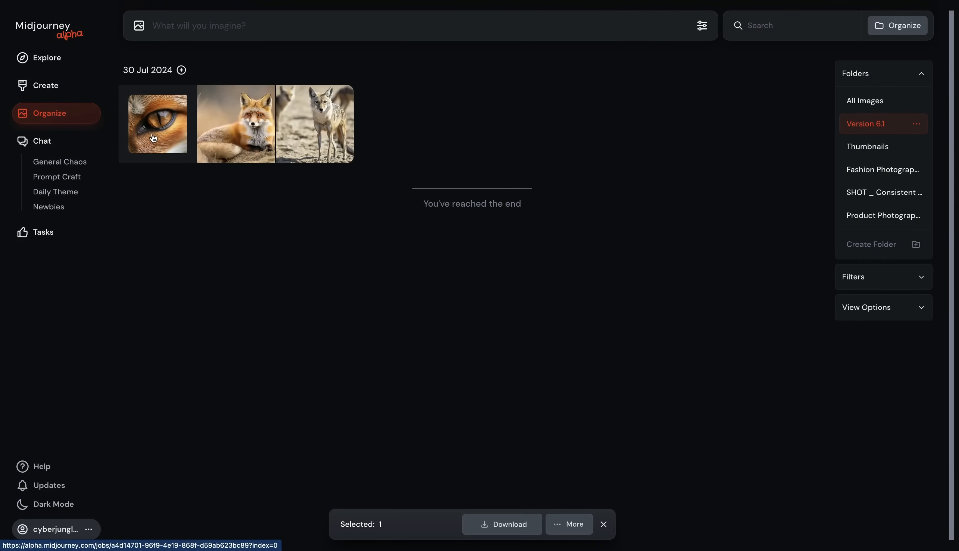
left_click(313, 129)
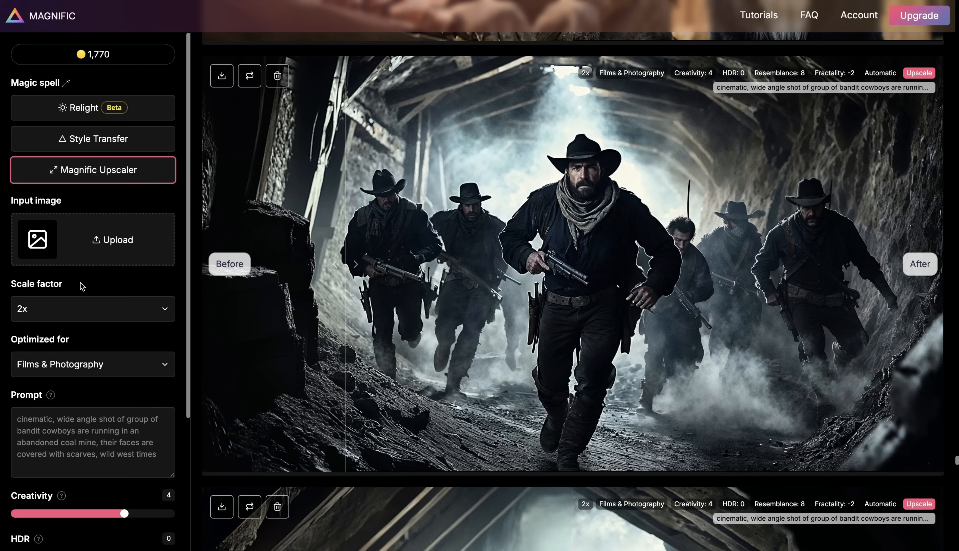
scroll(81, 285, "down", 5)
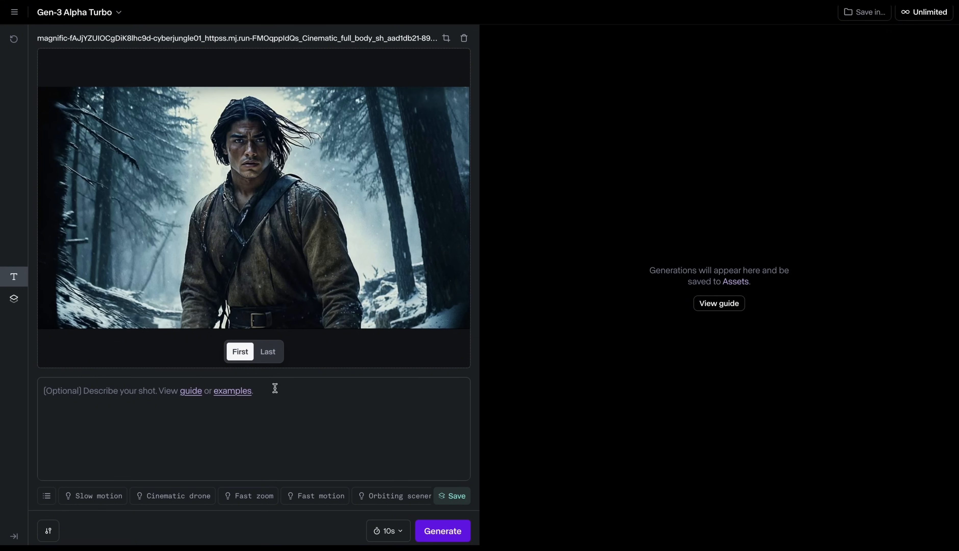
Step: Switch the input image to the last frame for Gen-3 Alpha Turbo and play the second generated clip
left_click(268, 358)
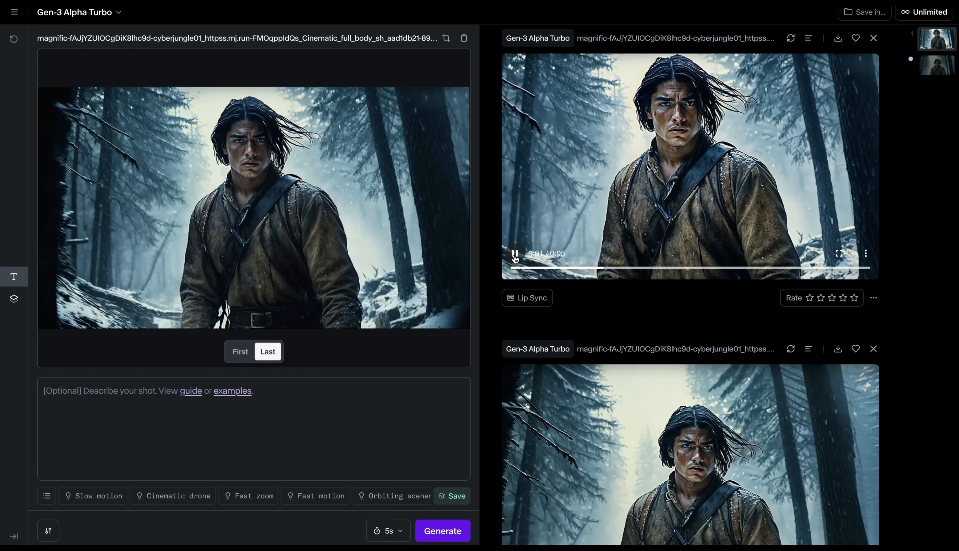
scroll(517, 490, "down", 2)
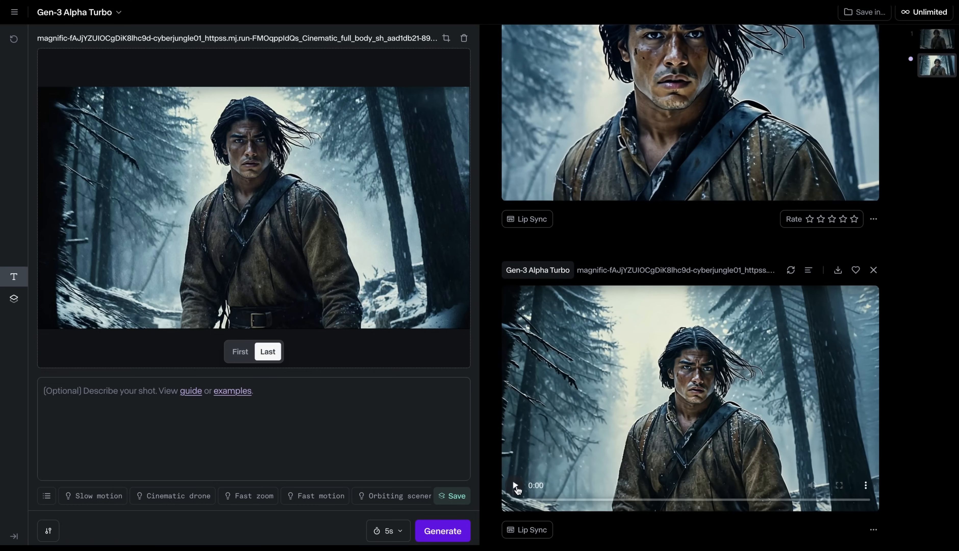
left_click(516, 486)
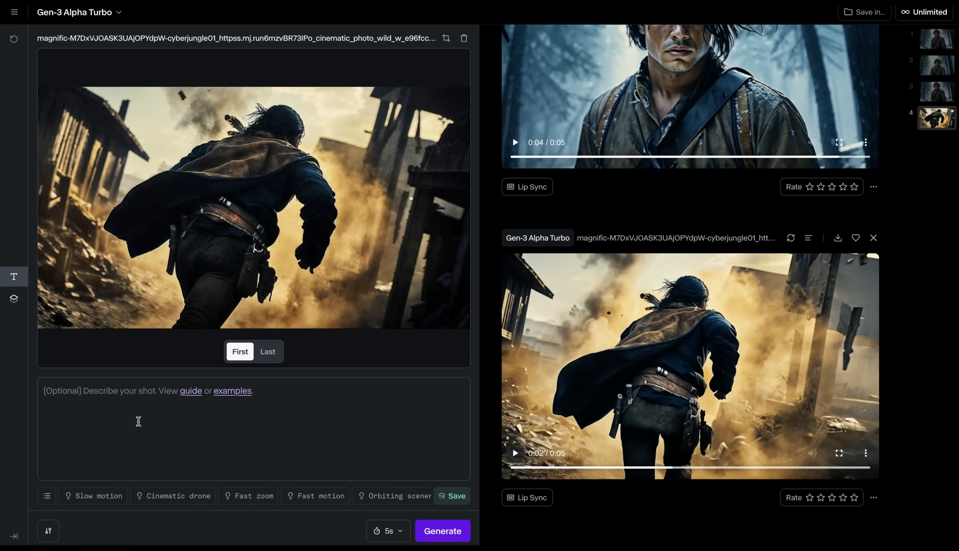
Step: Insert the Cinematic drone prompt preset, then preview the Close-up portrait and Over the shoulder presets
scroll(274, 495, "right", 3)
scroll(243, 495, "left", 4)
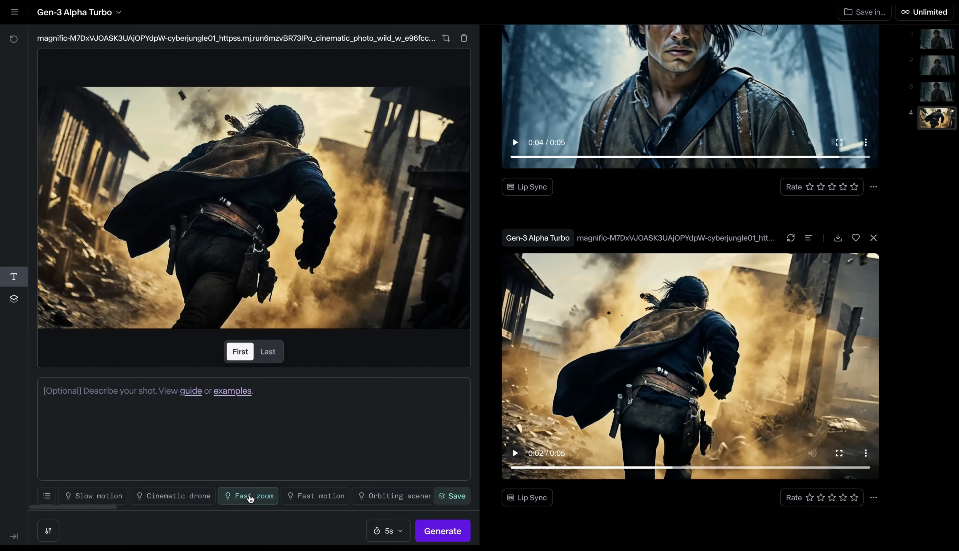
left_click(179, 496)
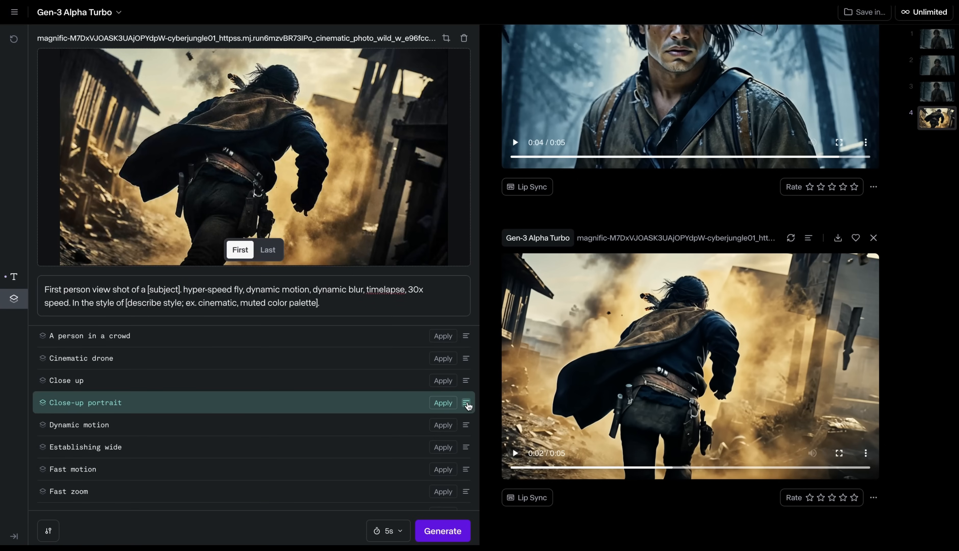
left_click(466, 403)
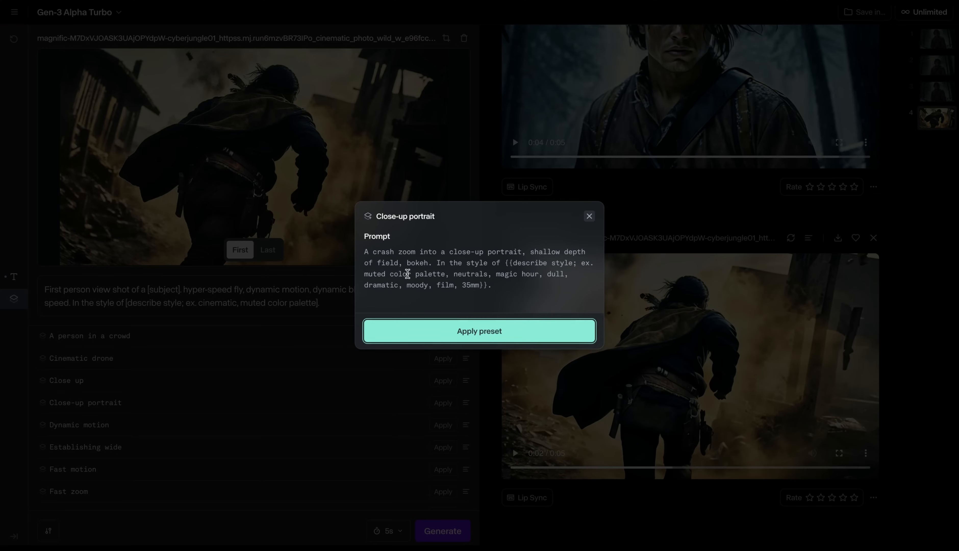
left_click(465, 442)
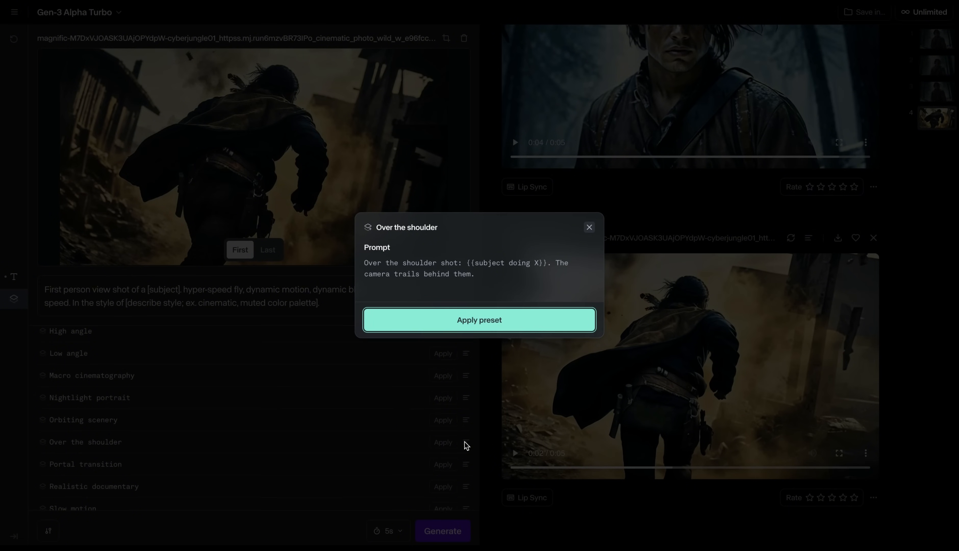
left_click(588, 228)
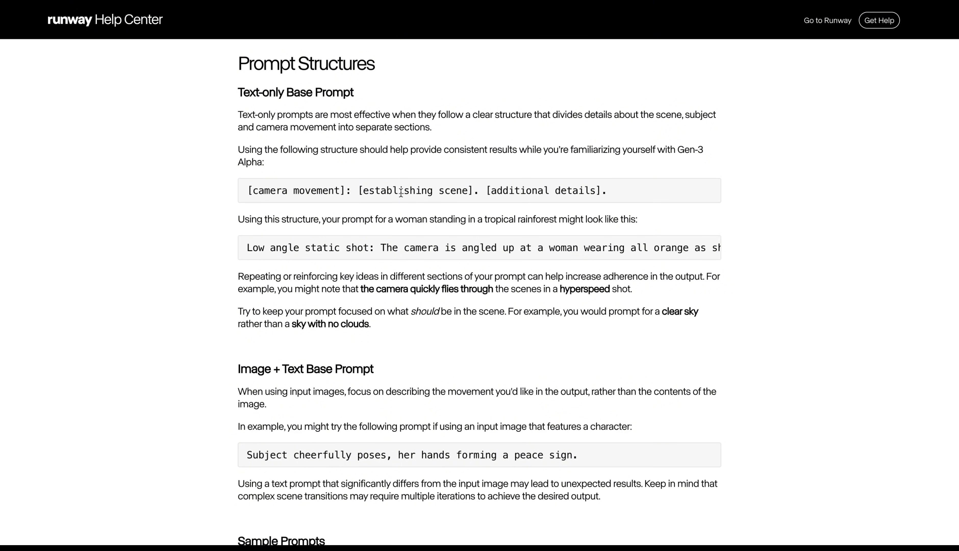
Step: Play the generated Gen-3 Alpha clips in the asset library
scroll(400, 192, "down", 3)
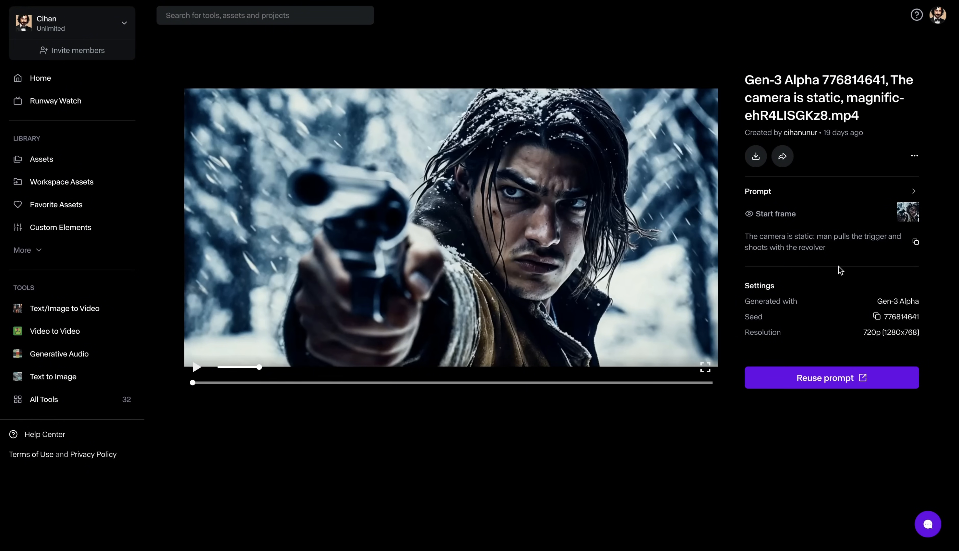
key("space")
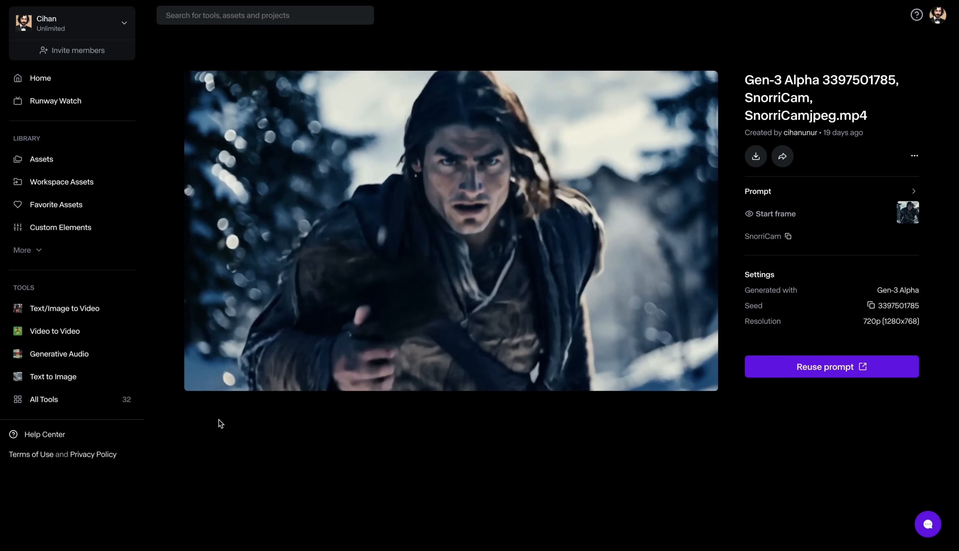
mouse_move(499, 224)
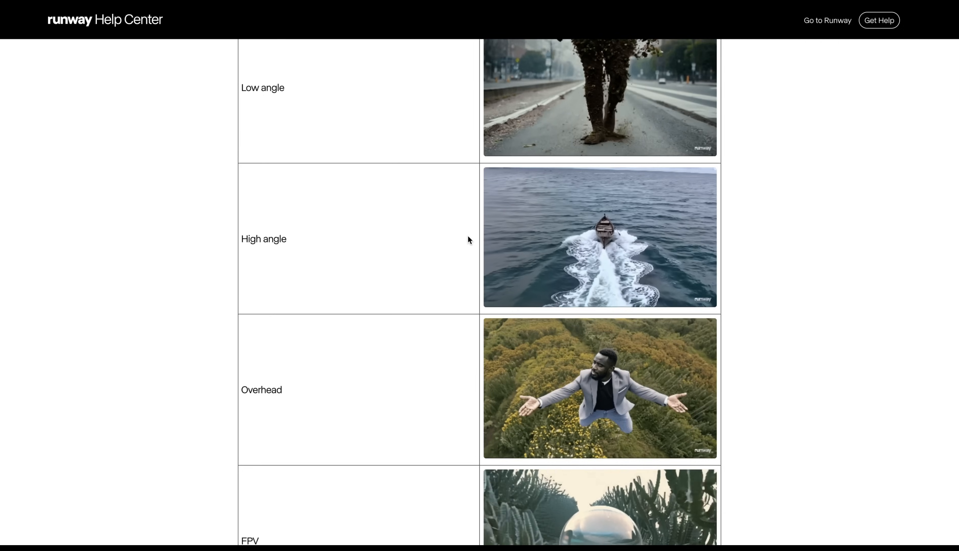
Step: Browse the Camera Styles keyword examples in the Runway Help Center prompting guide
scroll(467, 236, "up", 6)
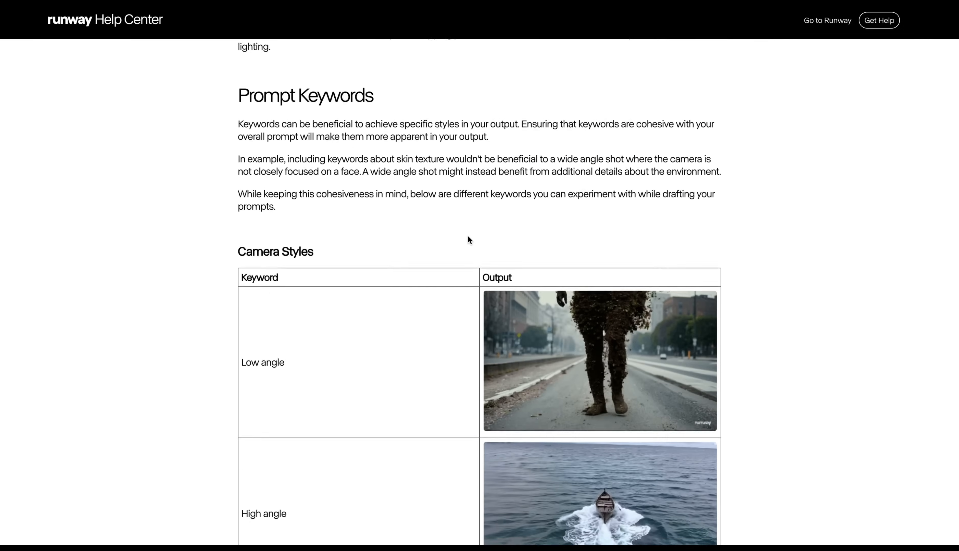
scroll(467, 235, "down", 2)
scroll(469, 236, "down", 5)
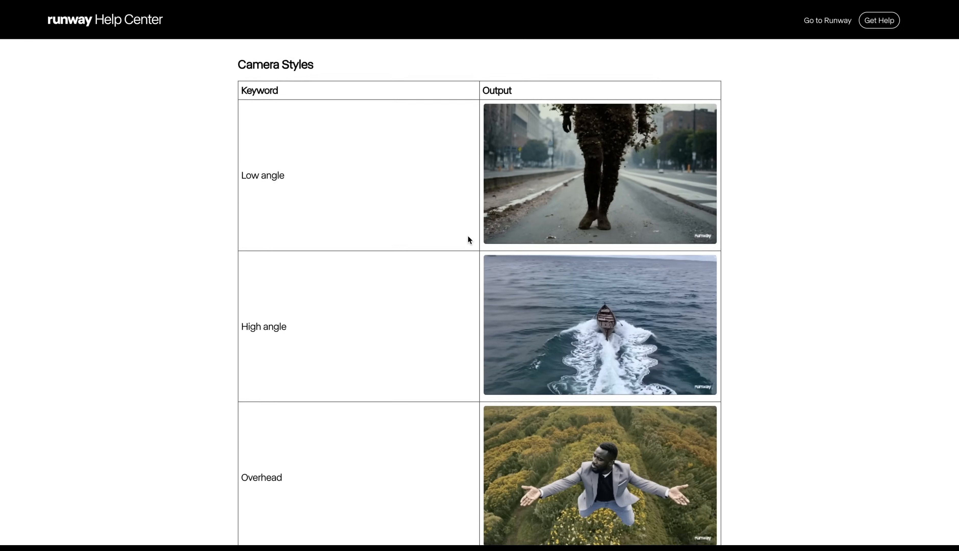
scroll(468, 238, "down", 8)
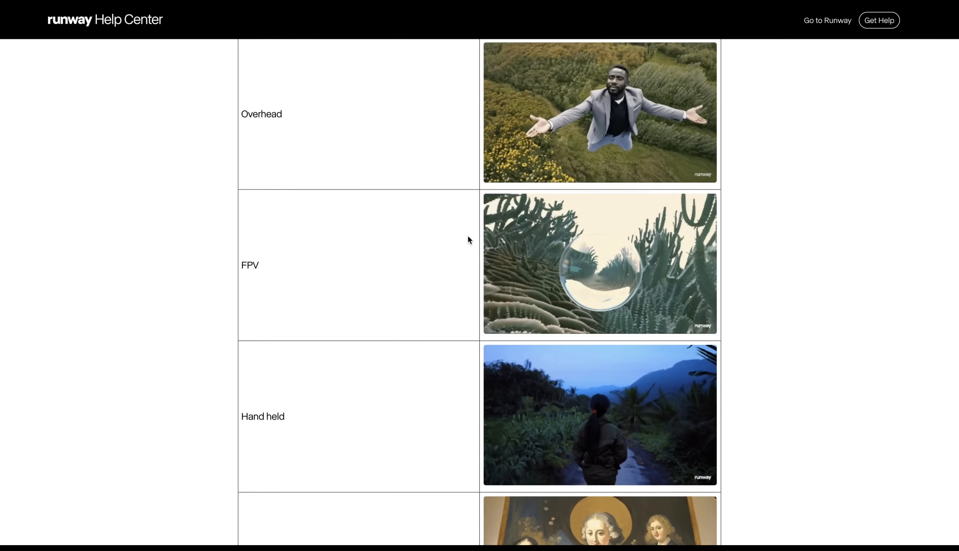
scroll(468, 237, "down", 1)
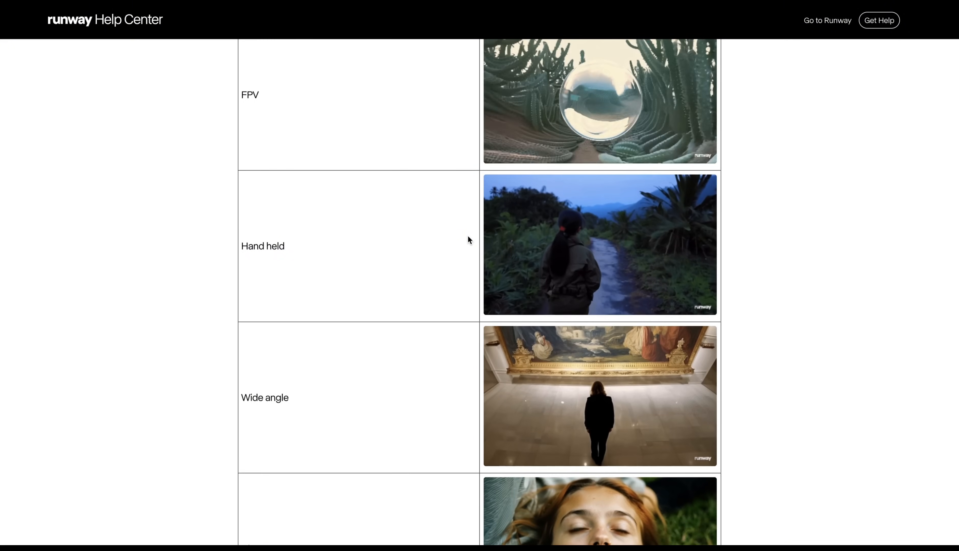
scroll(467, 236, "down", 5)
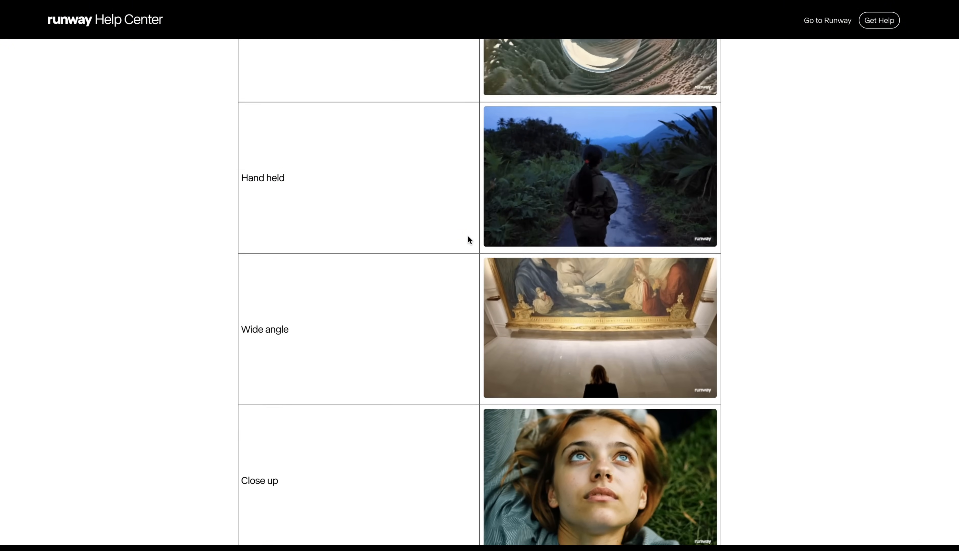
scroll(468, 236, "down", 9)
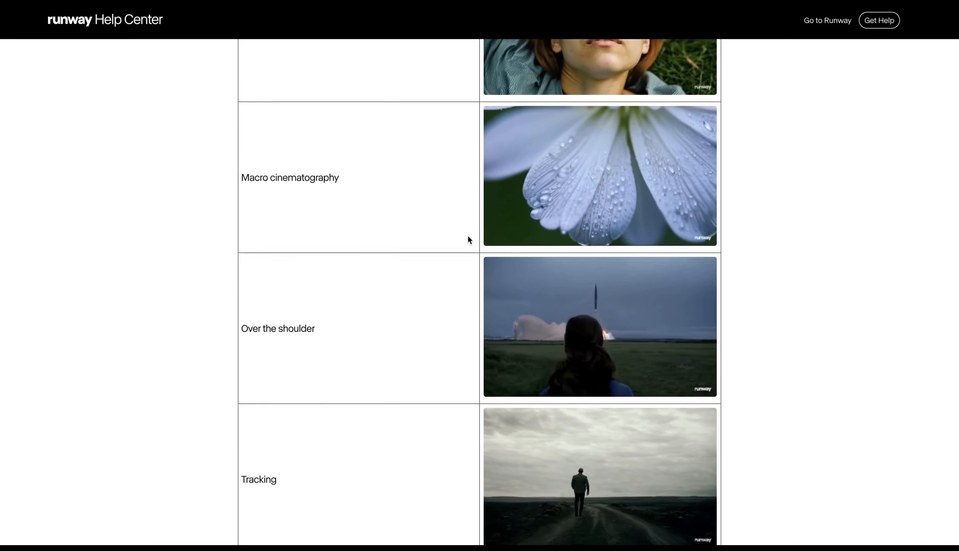
scroll(468, 236, "down", 2)
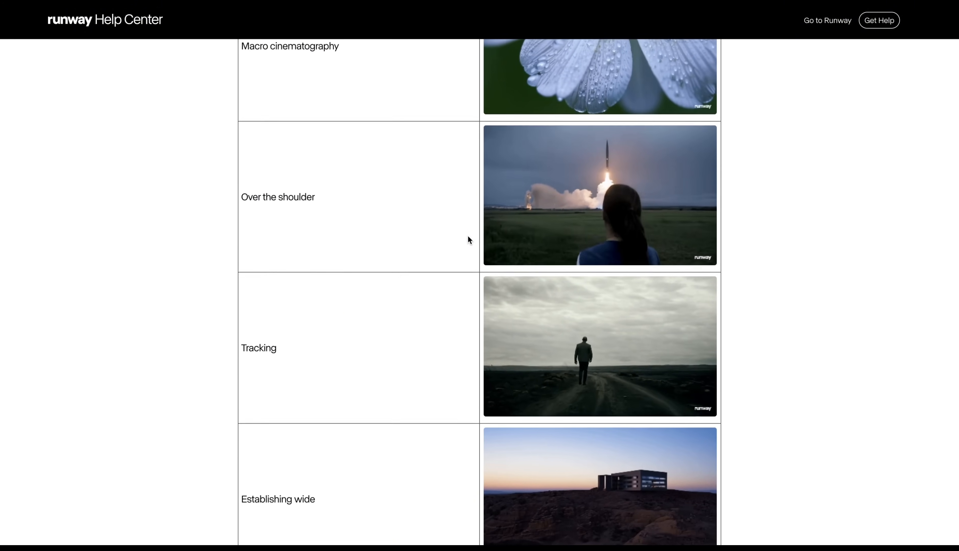